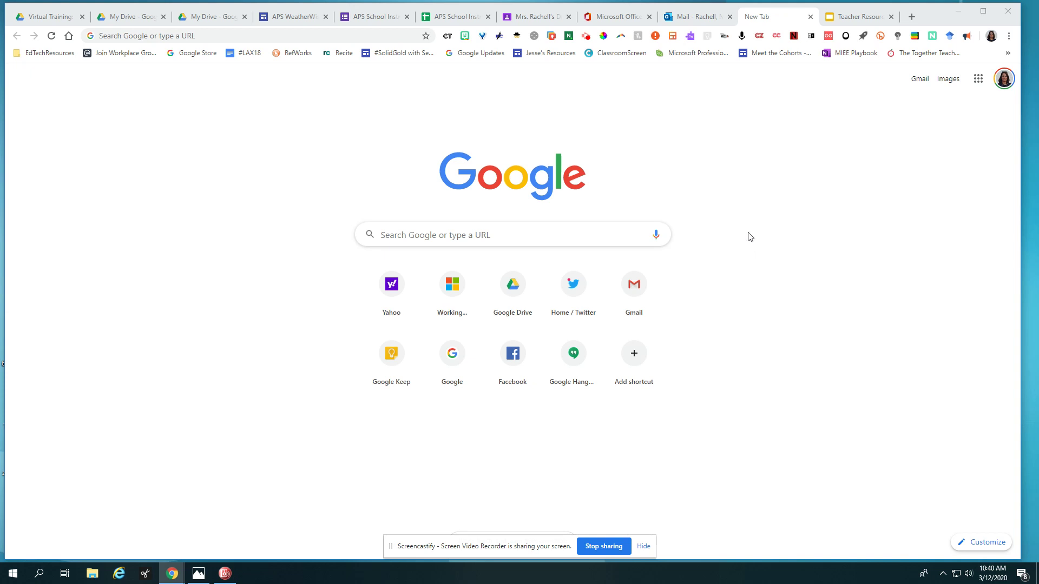
Step: Load meet.google.com by entering 'meet' in the Chrome address bar
left_click(195, 31)
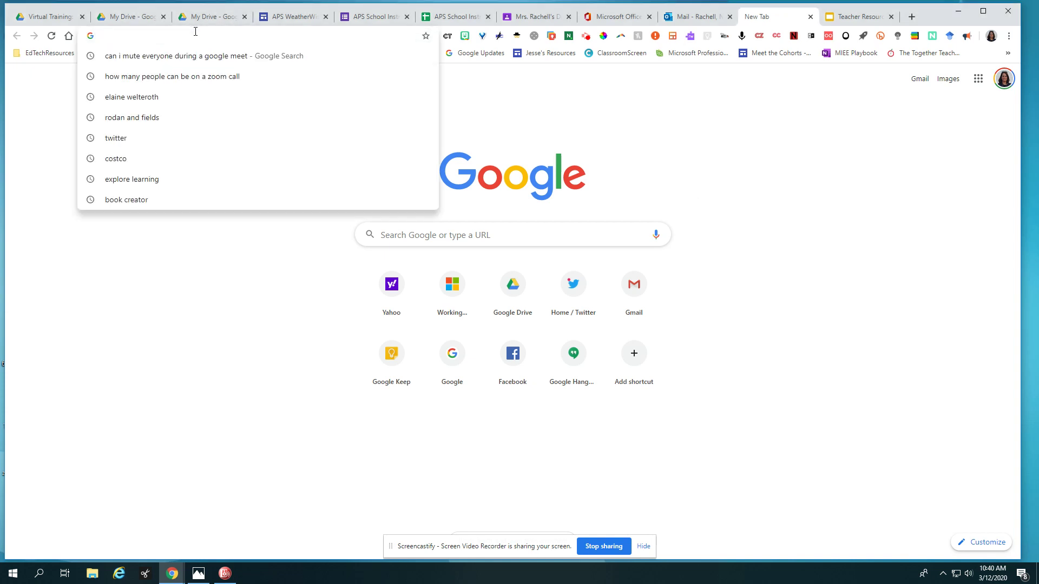
type("meet")
key("Return")
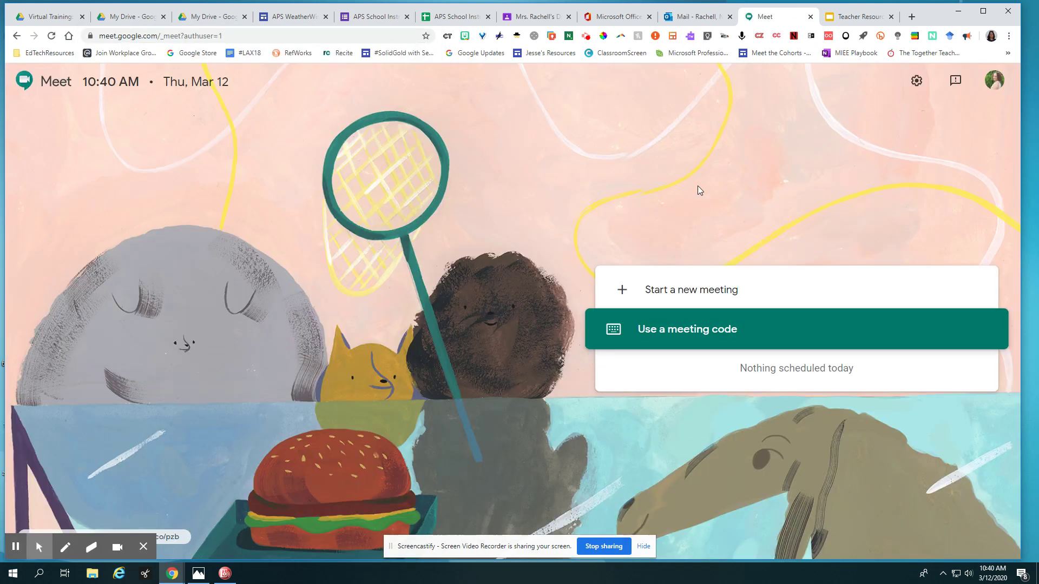
Step: Check the signed-in account, then start a new meeting from the Meet home page
left_click(996, 80)
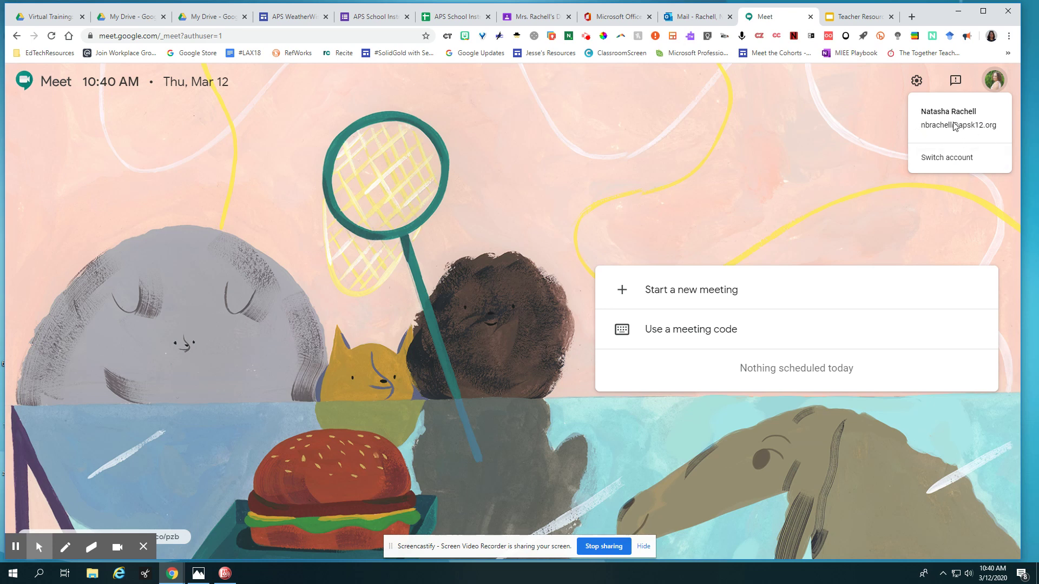
left_click(718, 171)
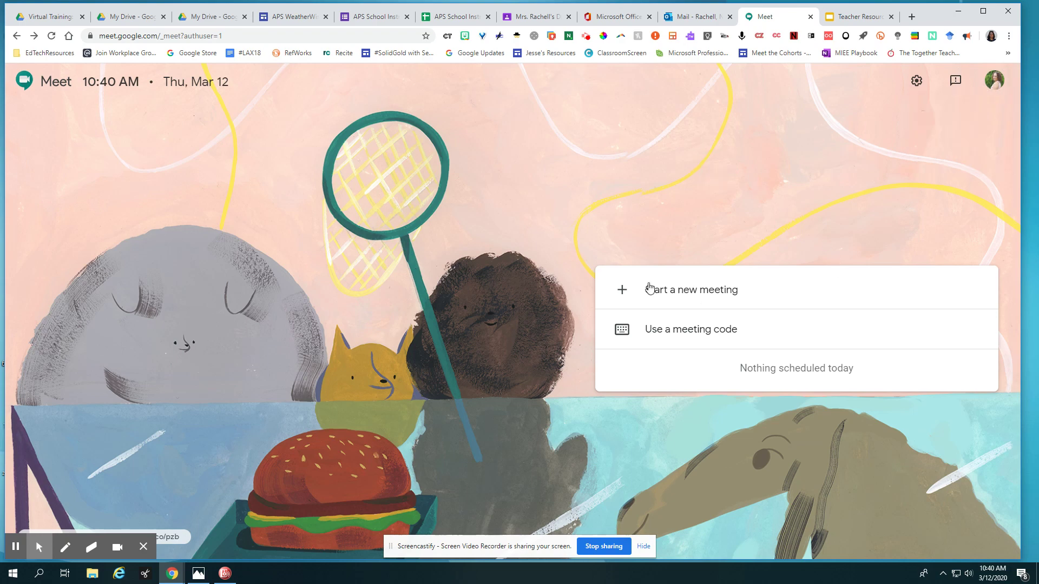
left_click(677, 291)
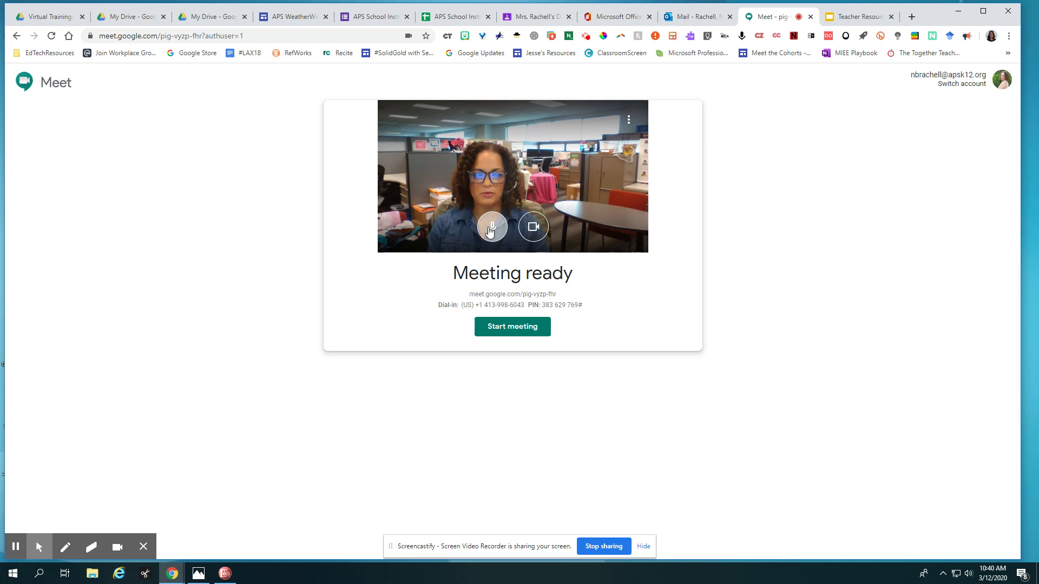
left_click(492, 227)
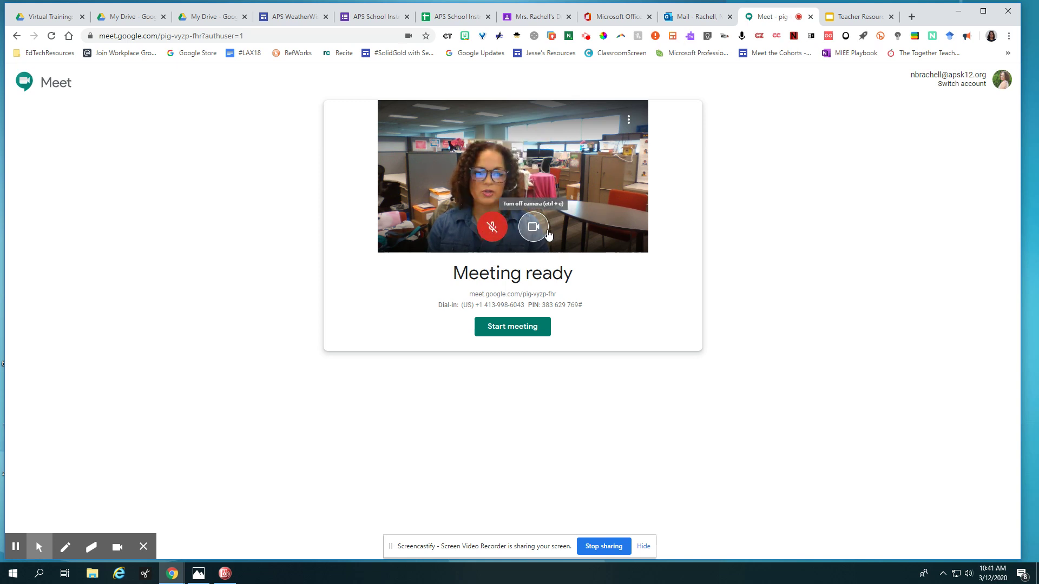
left_click(546, 233)
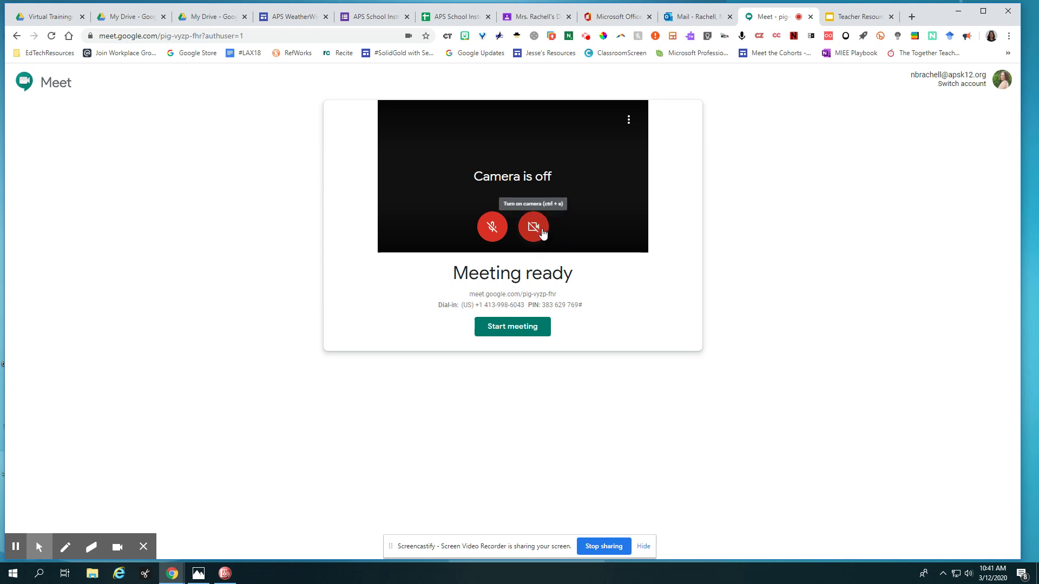
left_click(543, 232)
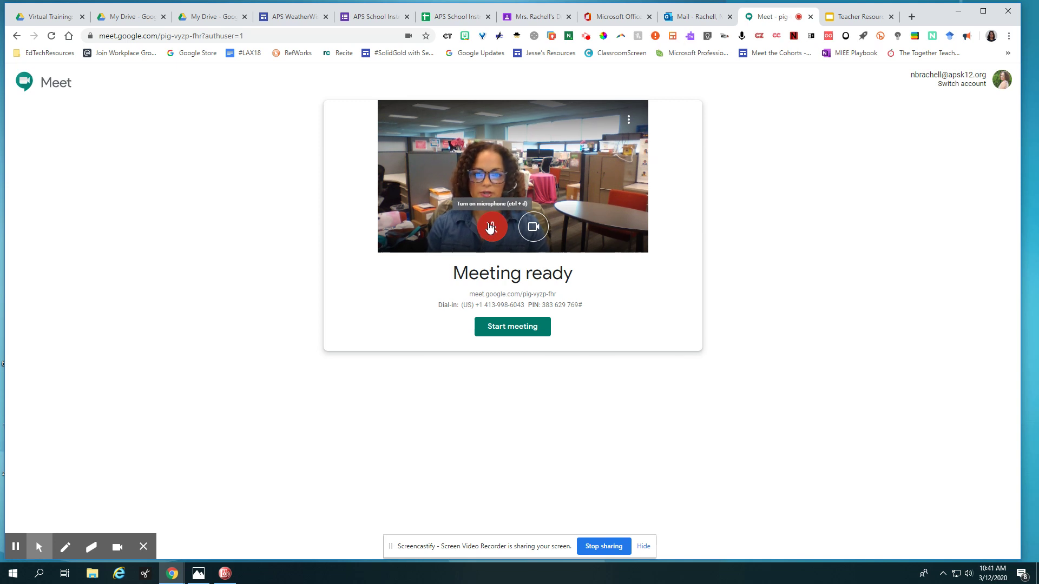
left_click(491, 228)
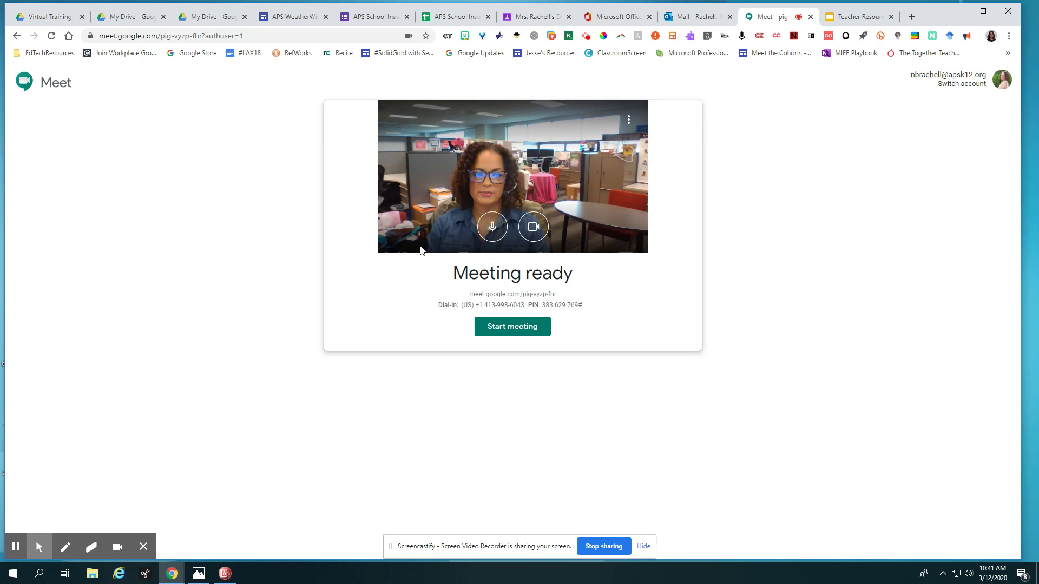
left_click_drag(597, 310, 466, 299)
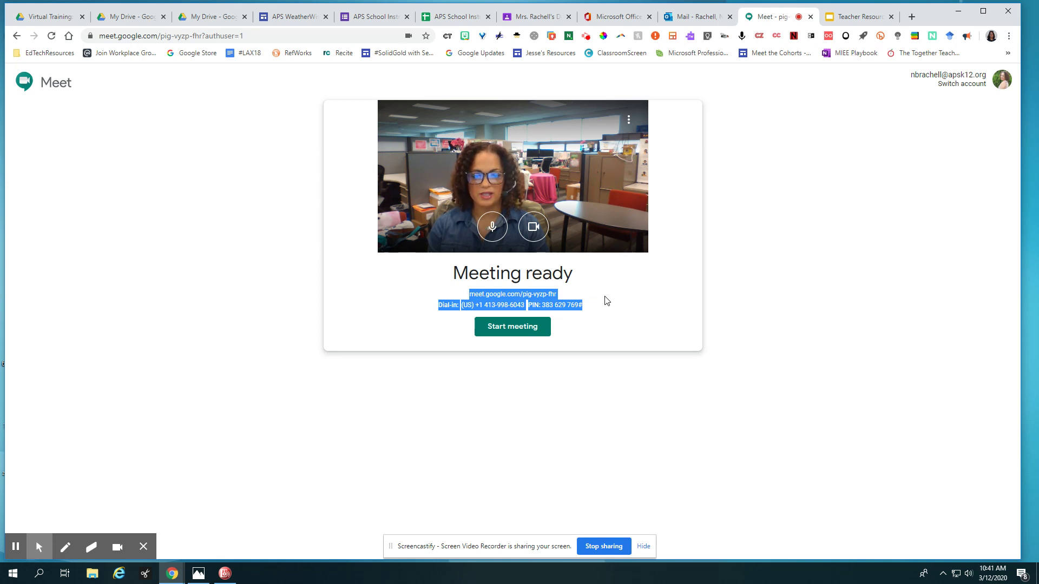
left_click(636, 306)
Step: Join the meeting and select the joining link and dial-in details in Add others
left_click(506, 329)
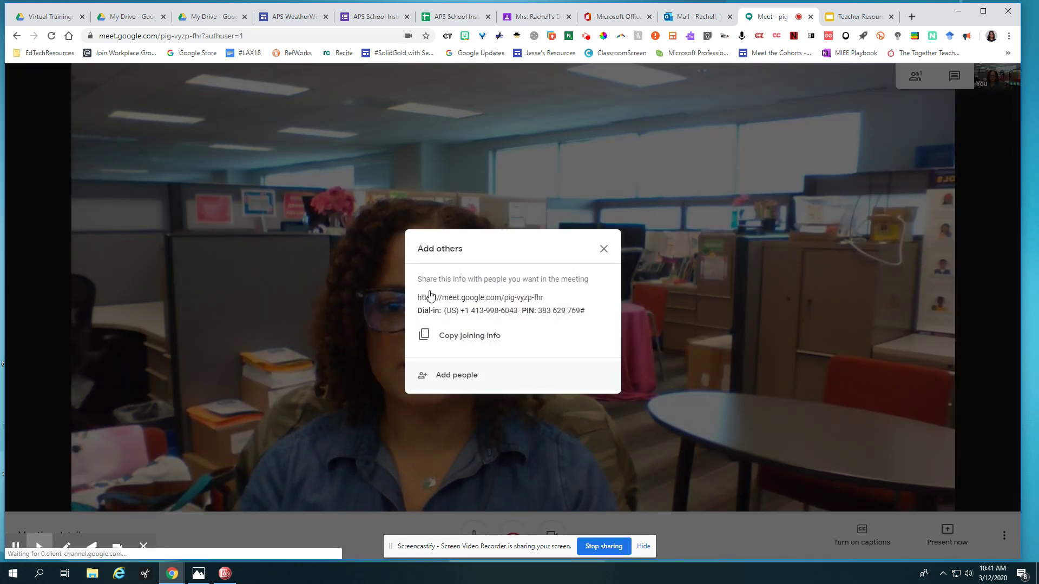
triple_click(557, 315)
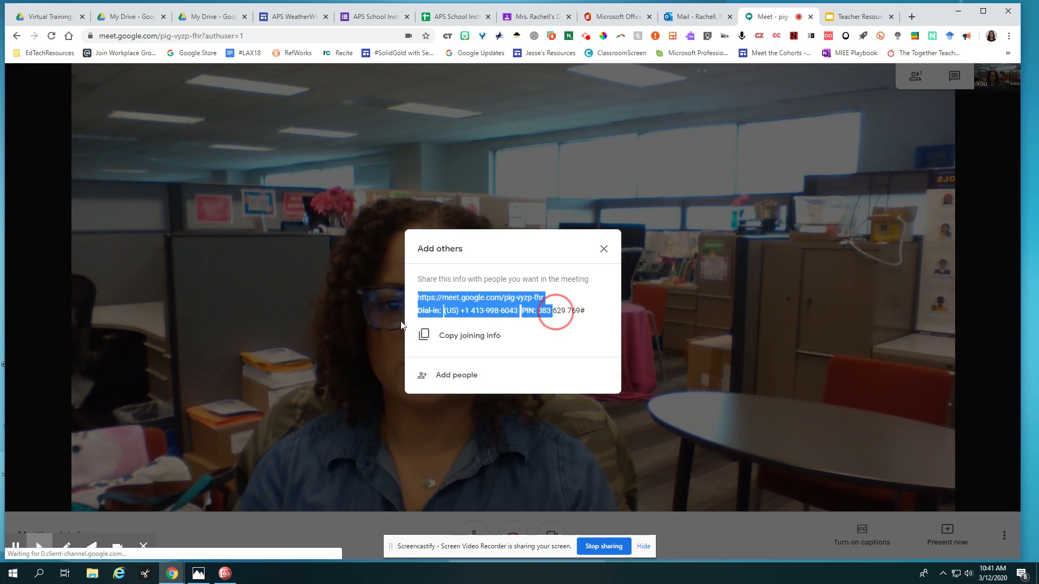
left_click(595, 318)
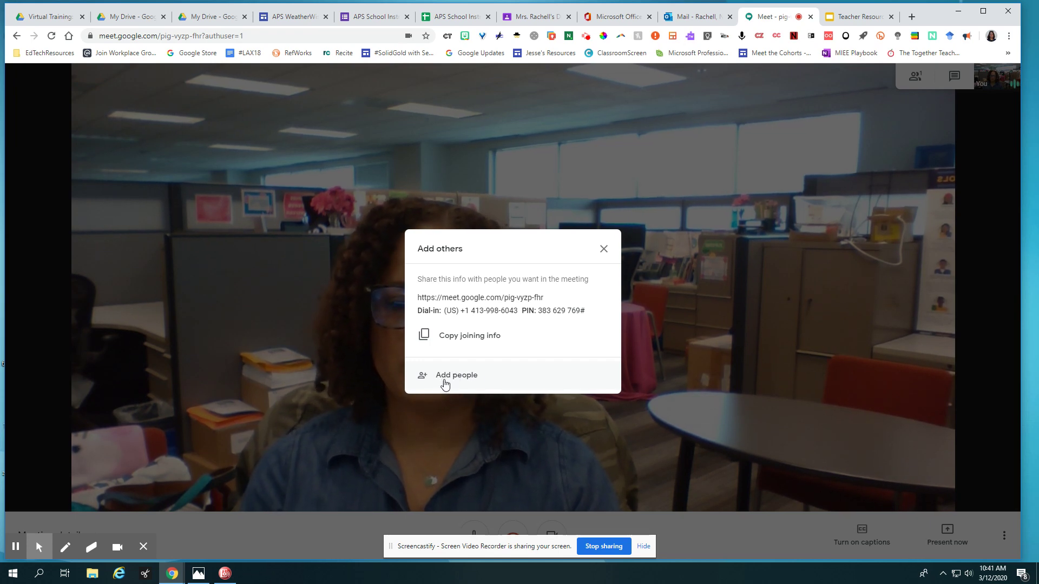
Step: Close the Add people dialog and restore Chrome to a smaller window
left_click(447, 380)
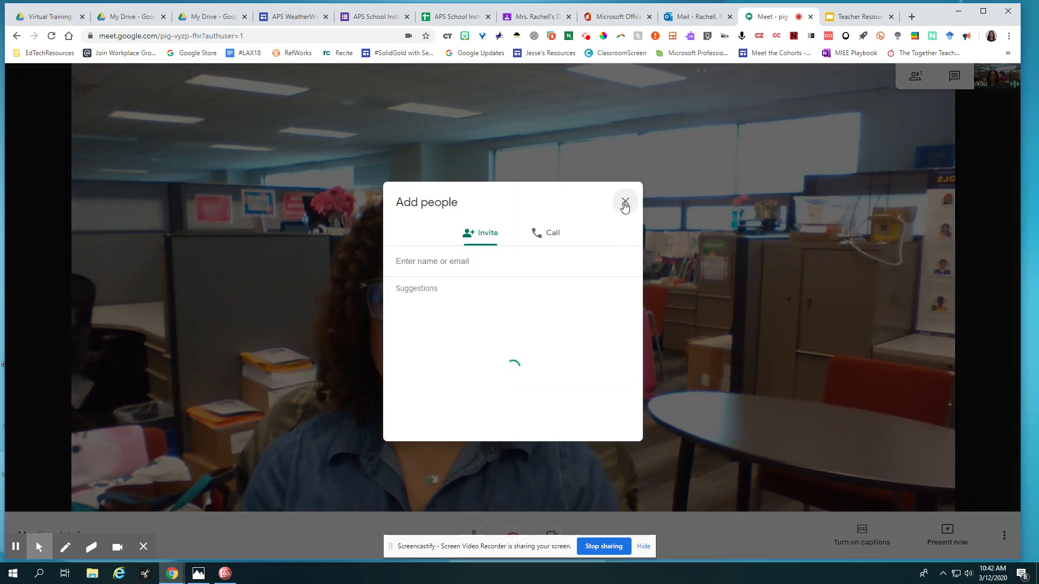
left_click(625, 205)
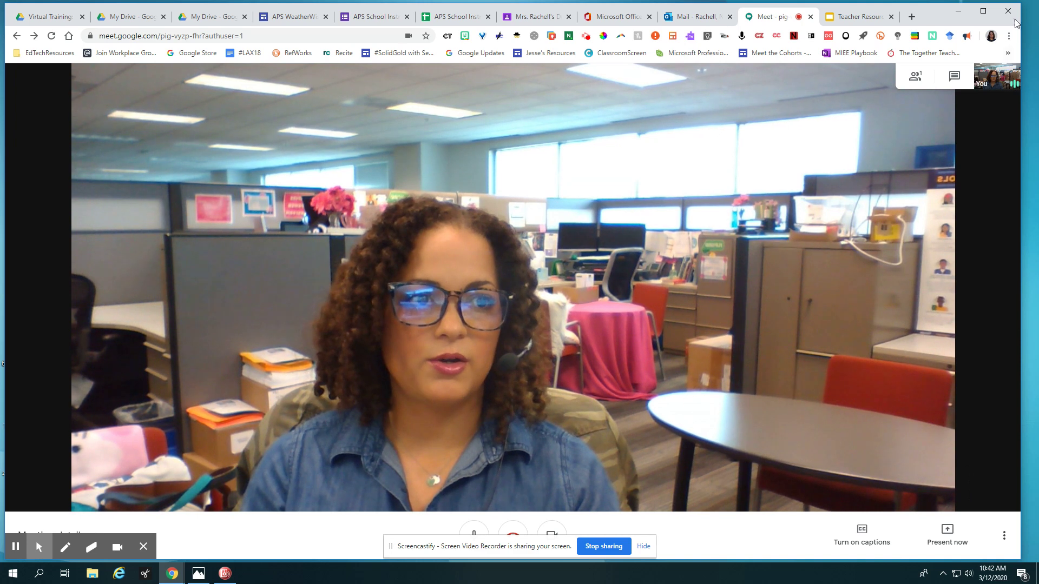
left_click_drag(1021, 3, 910, 24)
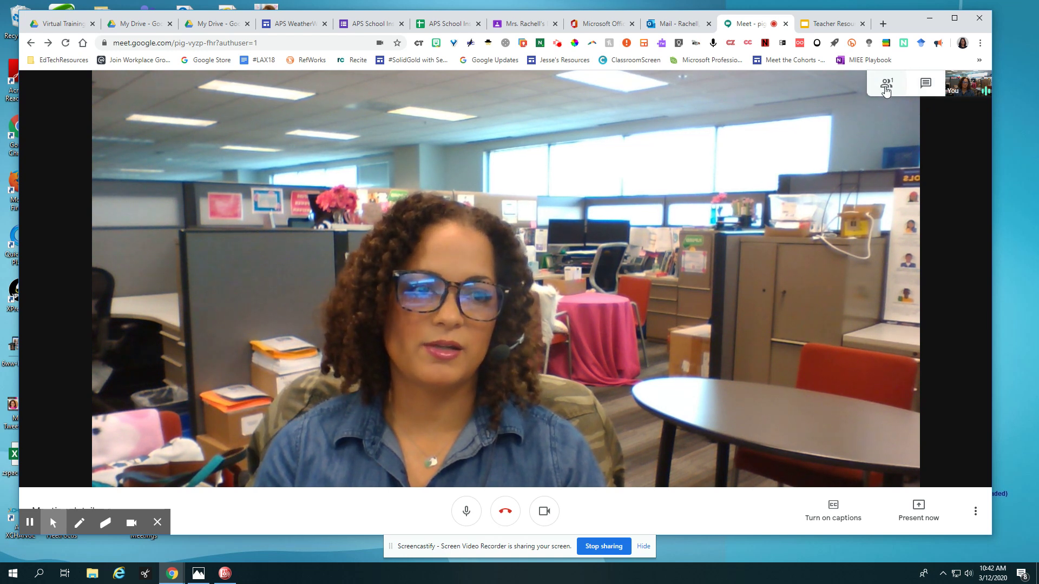
Step: Glance at the one-person participant list, then switch the side panel to Chat
left_click(886, 87)
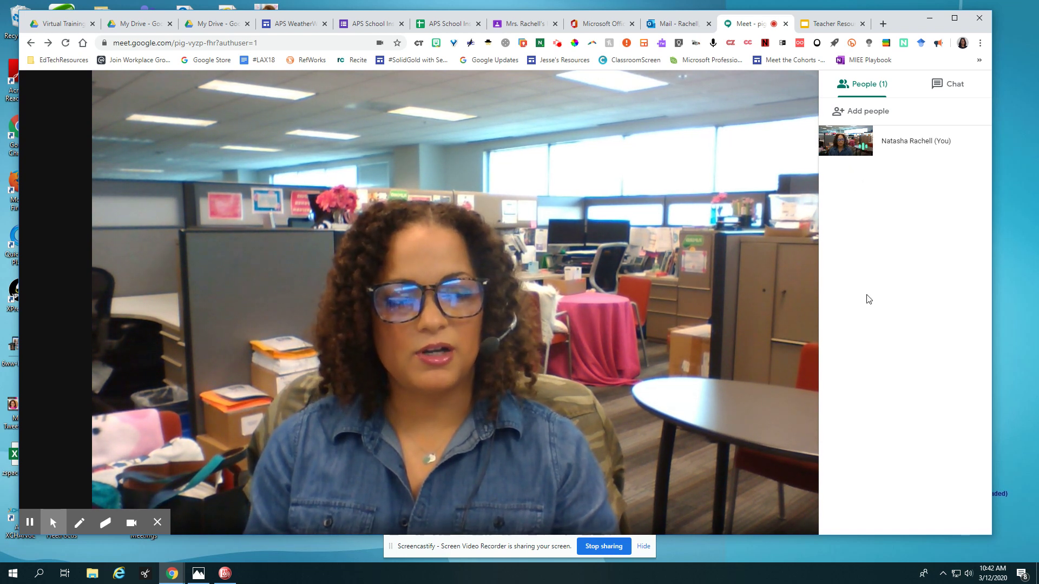
left_click(944, 86)
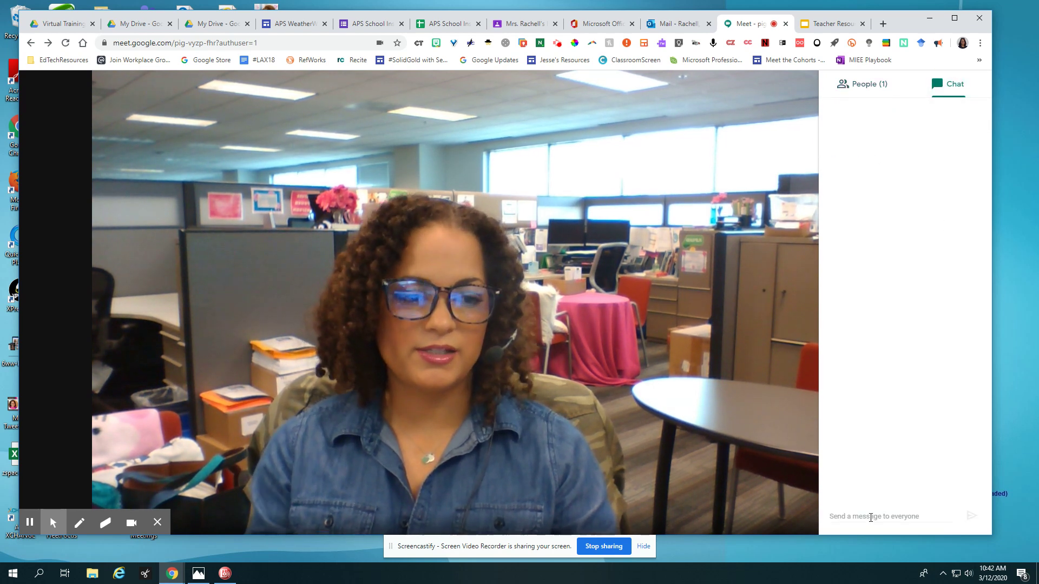
Step: Post 'Hello I'm here!' followed by 'Ask questions' in the meeting chat
left_click(871, 519)
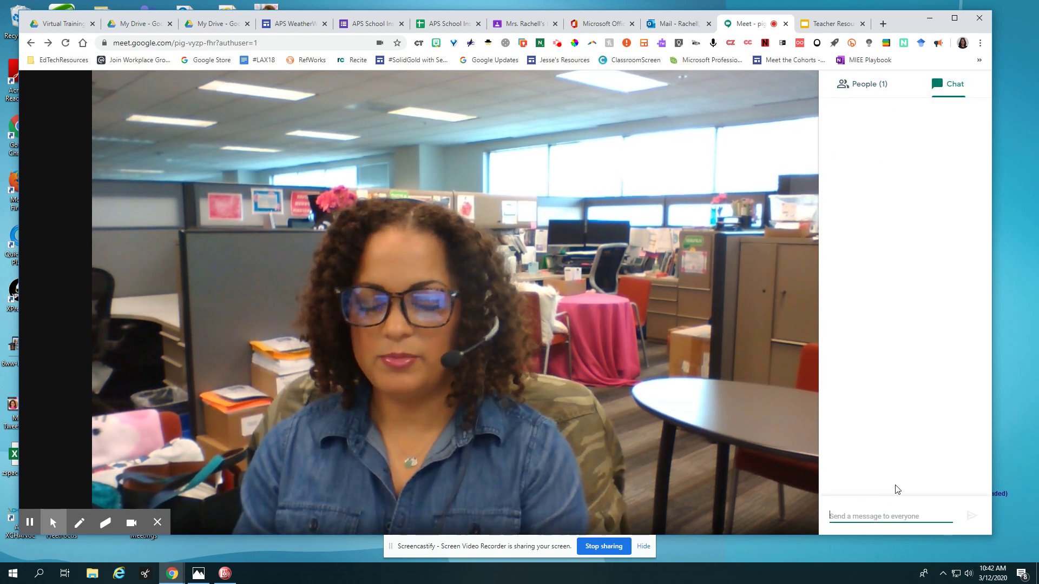
type("Hello I")
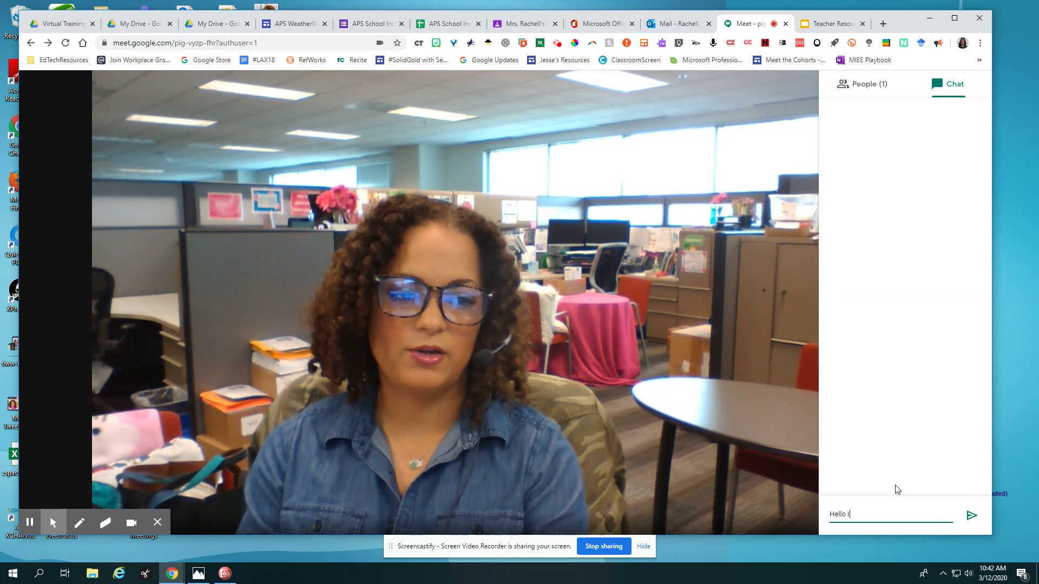
type("'m here!")
key("Return")
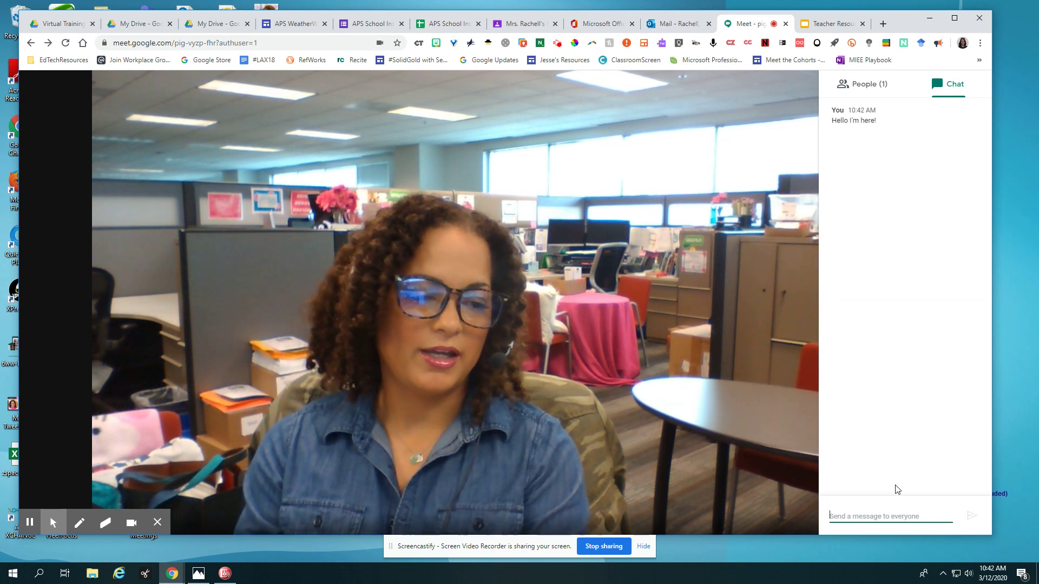
type("Ask")
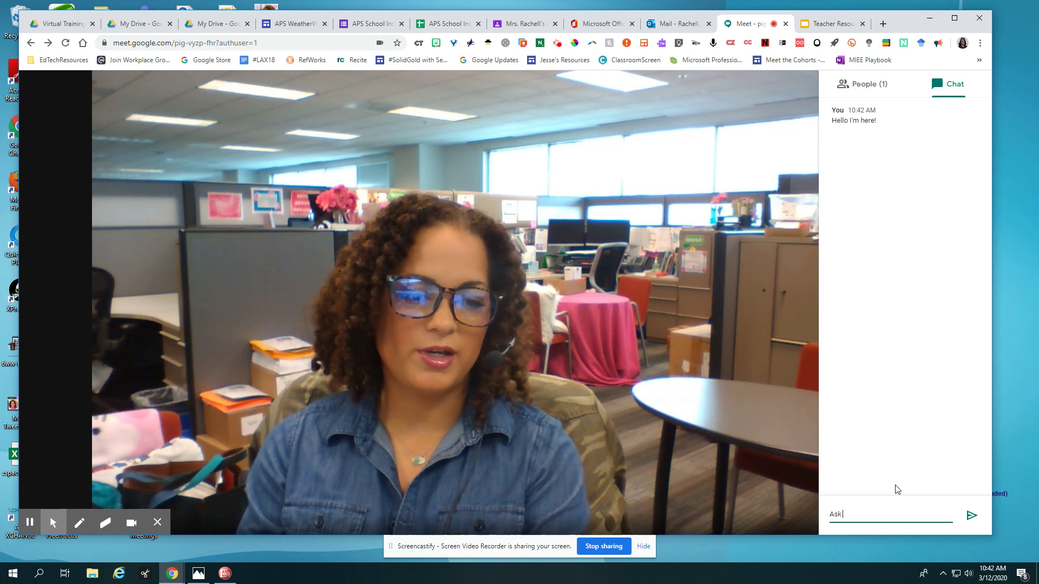
type(" question")
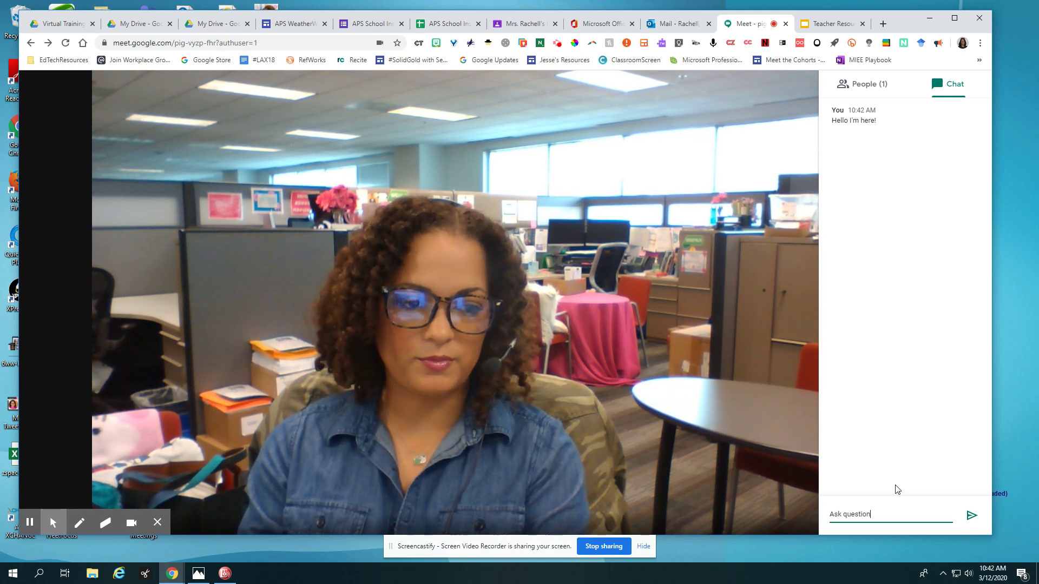
type("s")
key("Return")
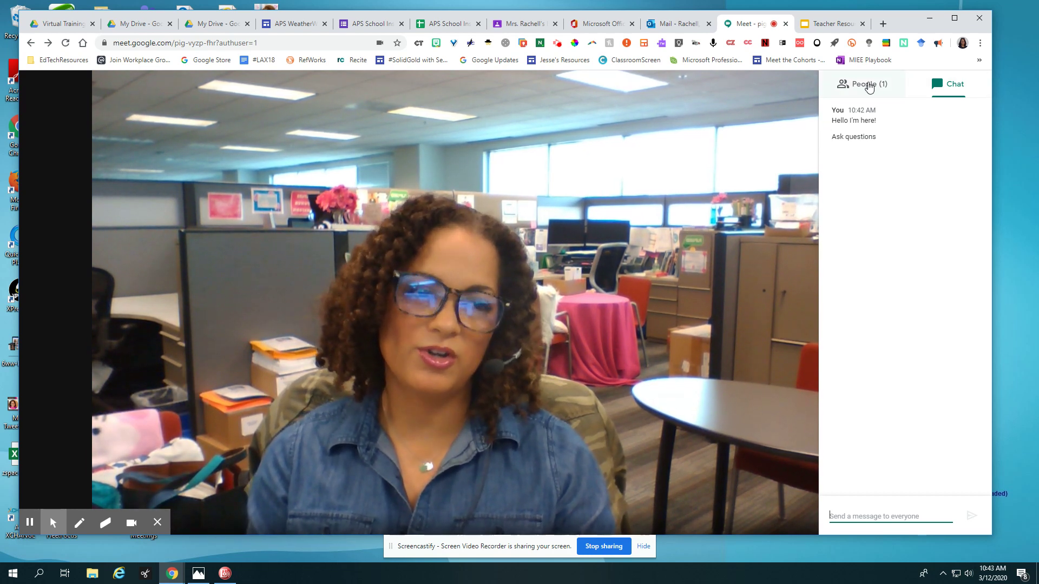
left_click(869, 86)
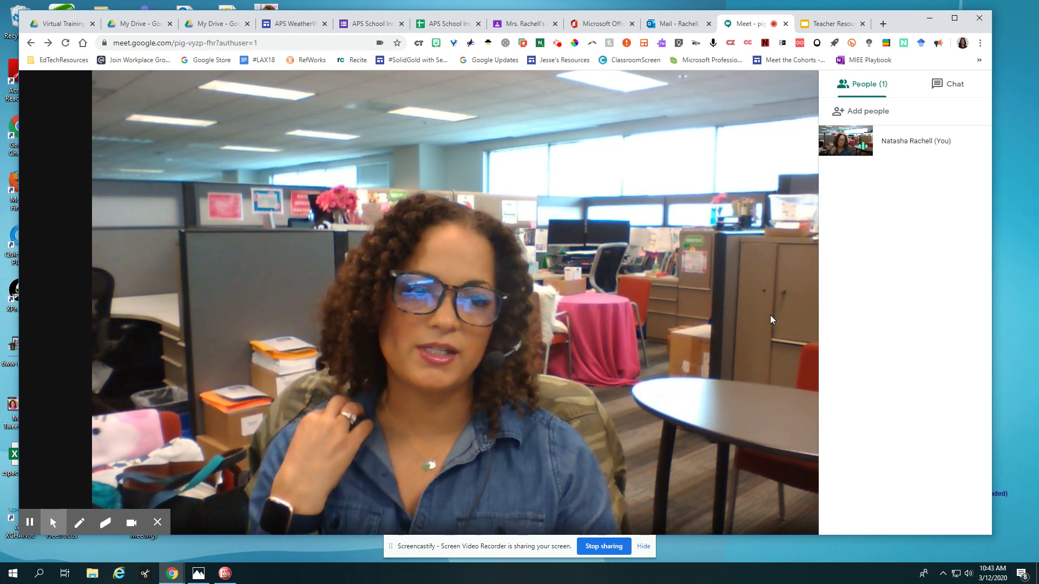
left_click(686, 293)
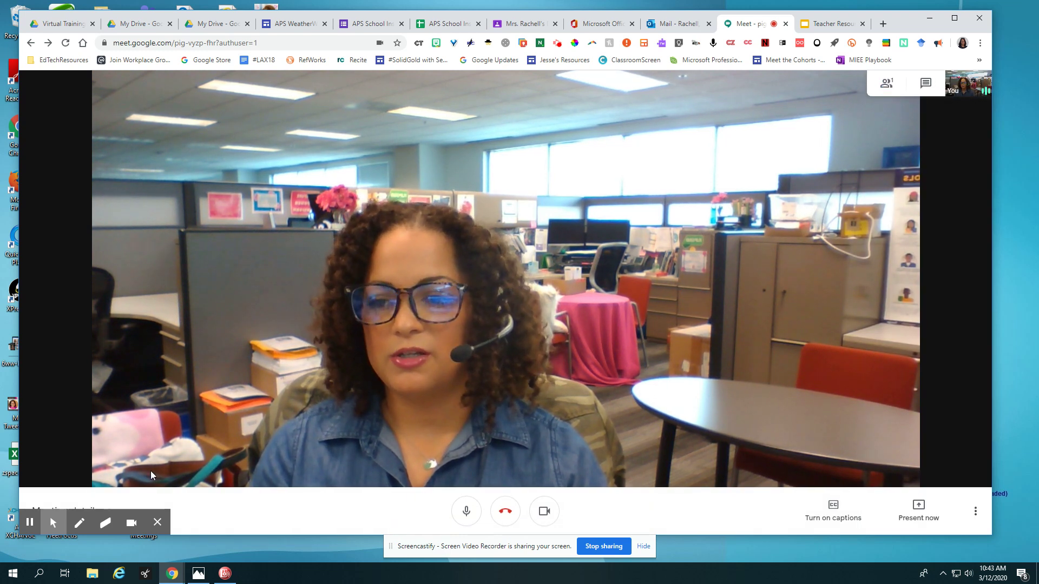
left_click(50, 516)
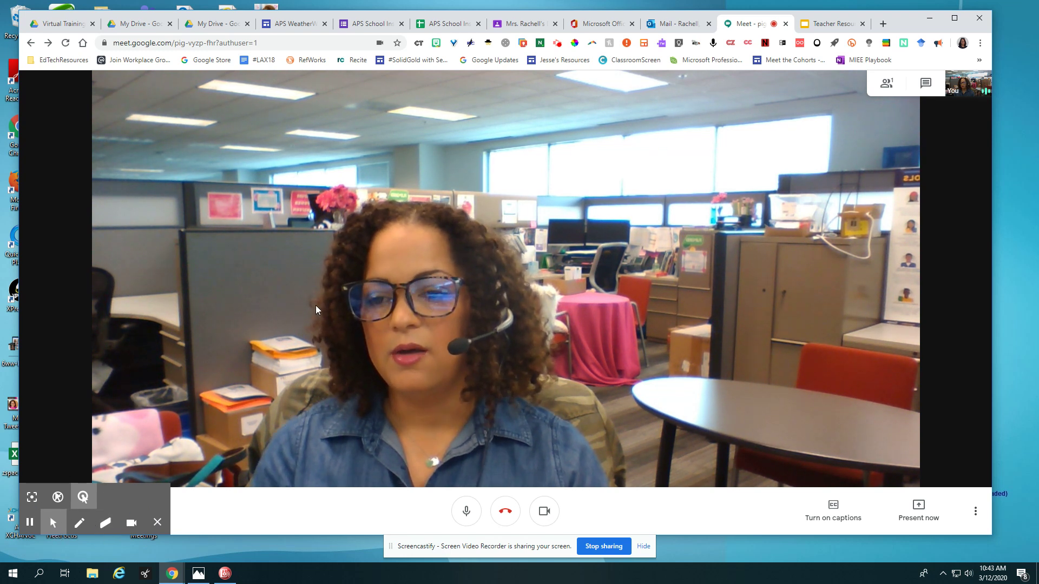
left_click(327, 408)
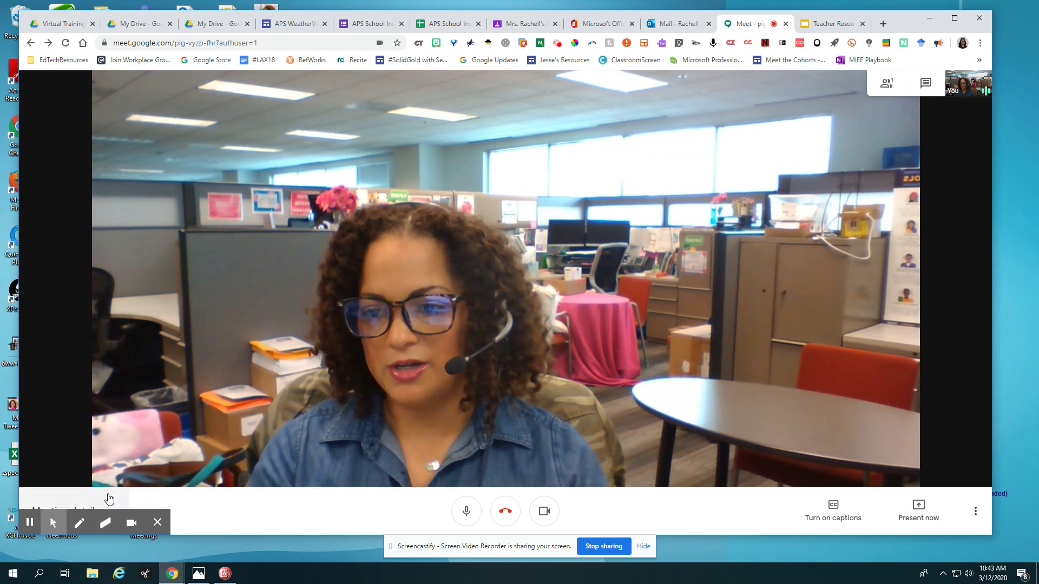
left_click(50, 516)
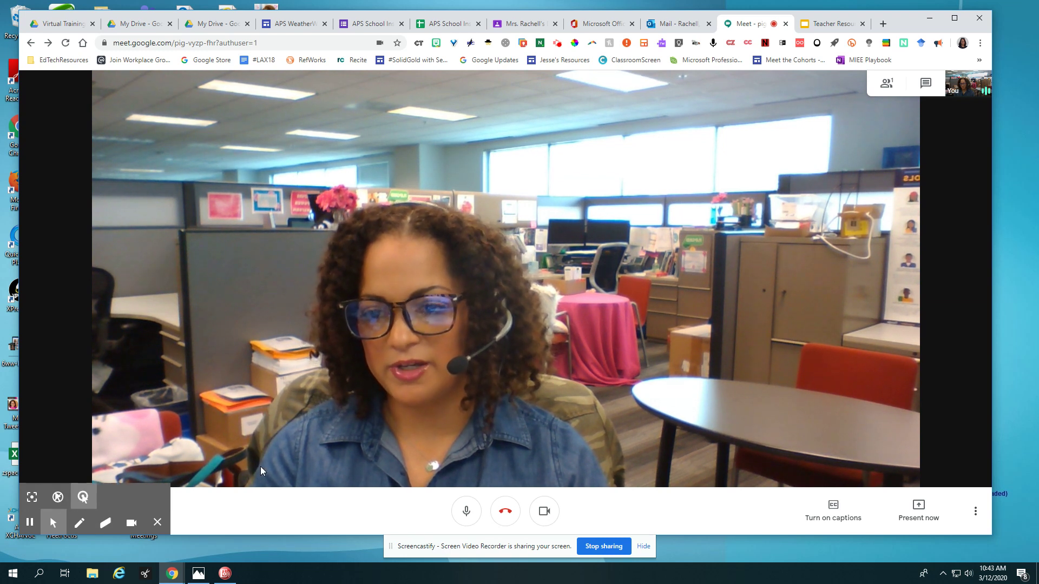
left_click(217, 502)
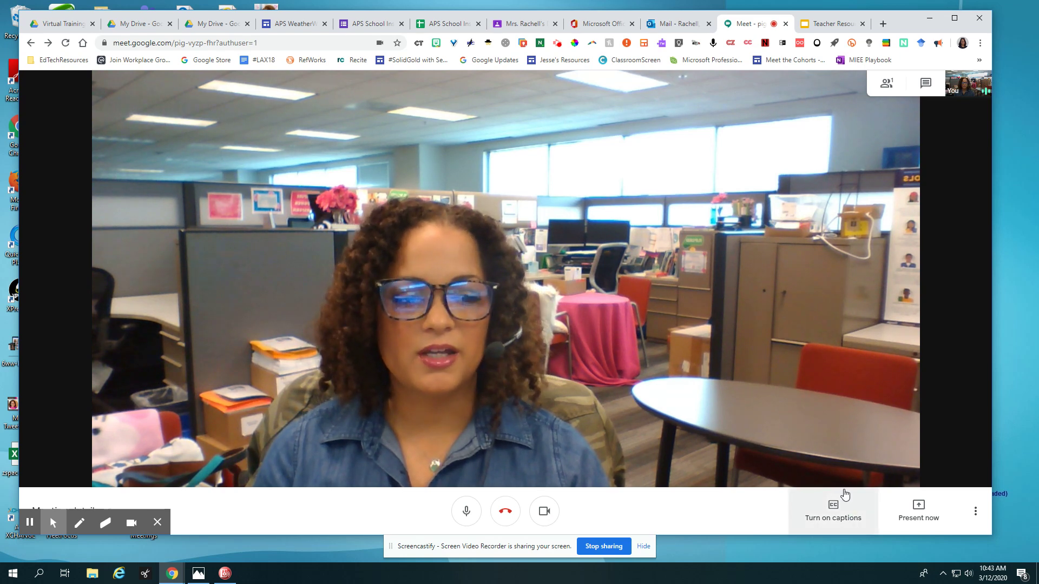
left_click(832, 505)
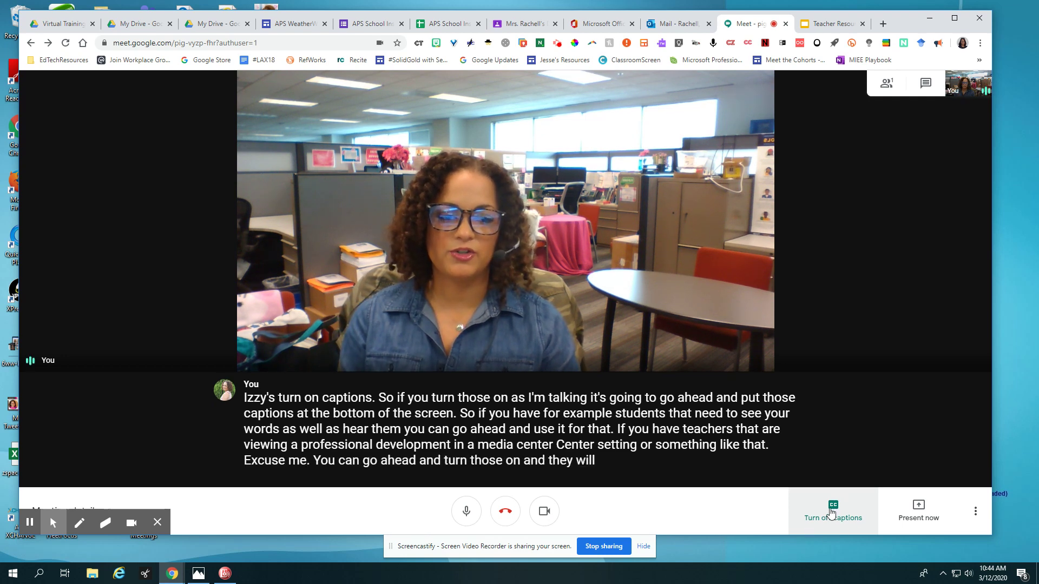
left_click(833, 501)
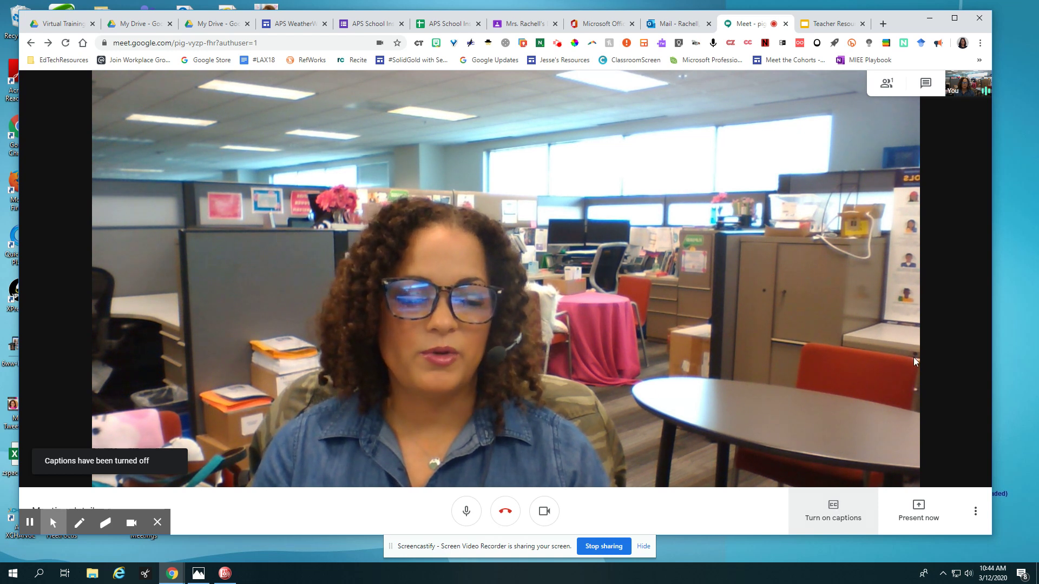
Step: Share the entire screen via Present now, then switch to the Teacher Resources-COVID 19 slides
left_click(922, 508)
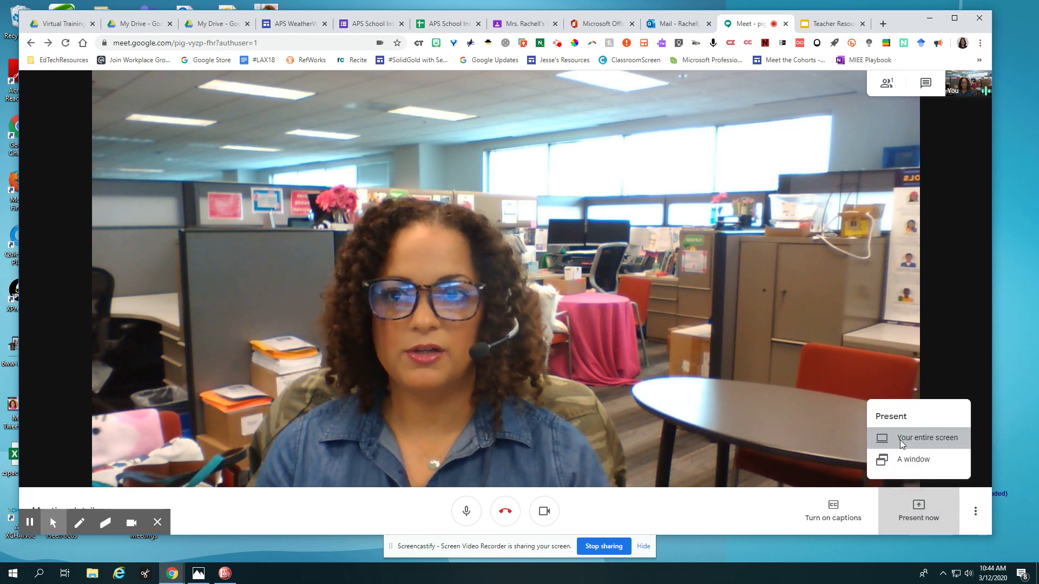
left_click(900, 444)
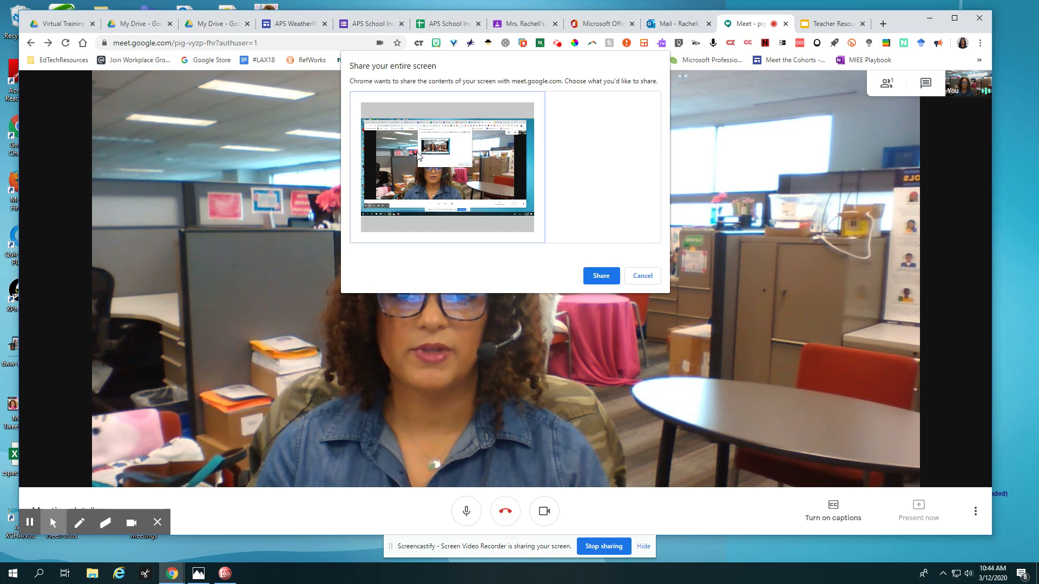
left_click(593, 277)
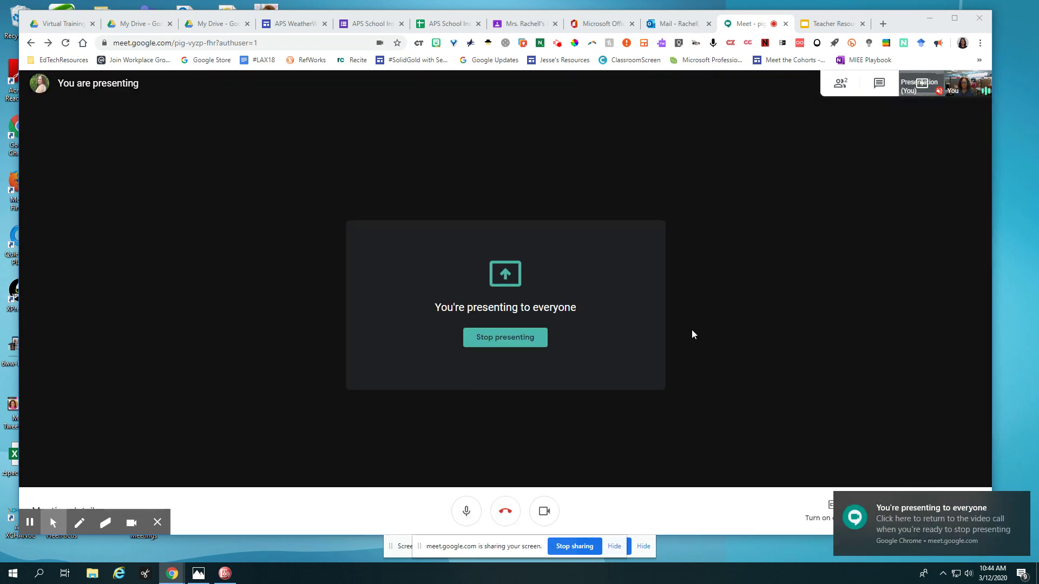
left_click(831, 23)
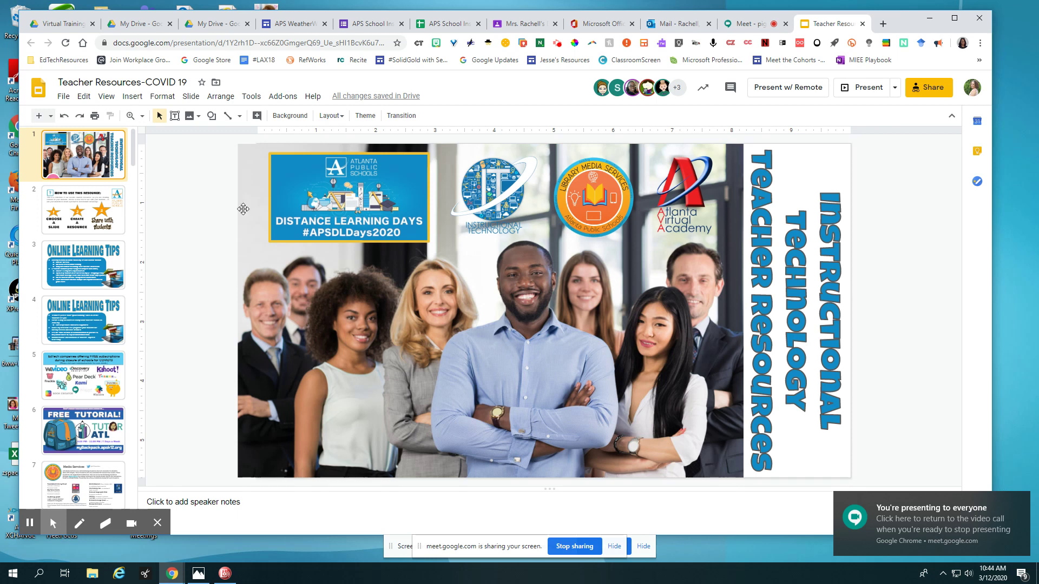
Step: Run the Online Learning Tips slide as a full-screen slideshow, then exit it
left_click(83, 208)
left_click(97, 276)
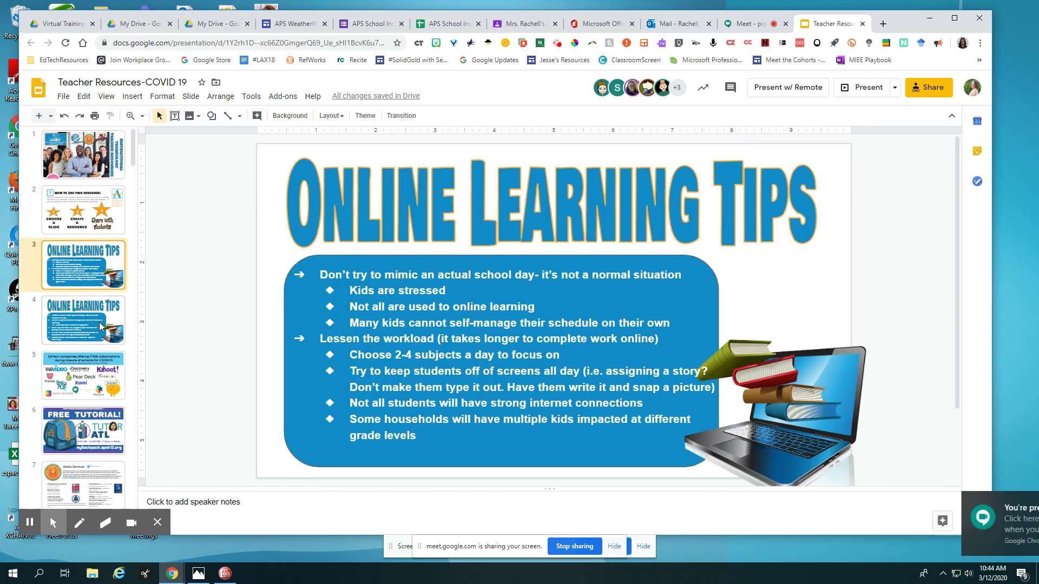
left_click(864, 87)
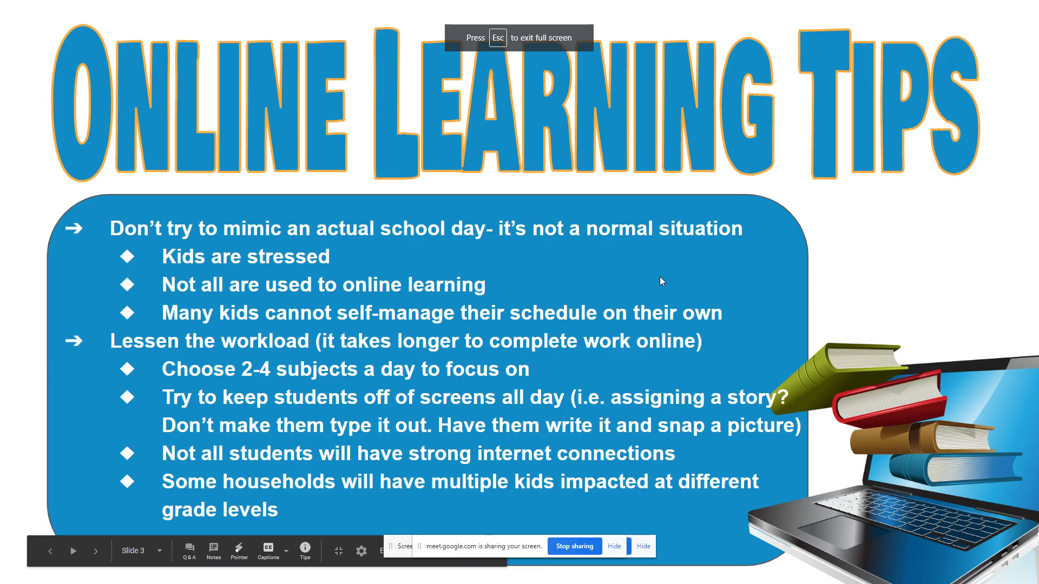
key("Left")
key("Left")
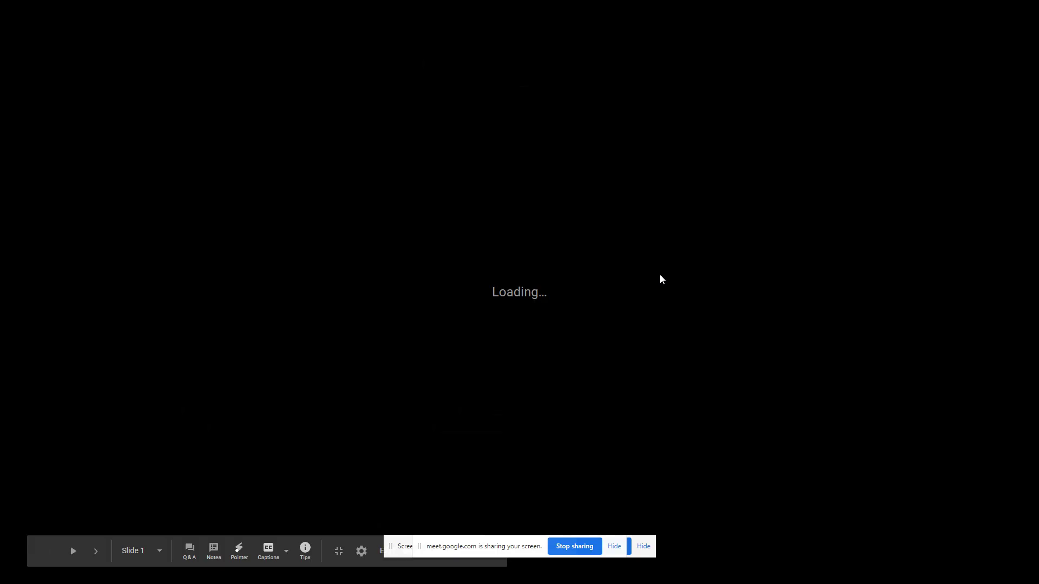
key("Escape")
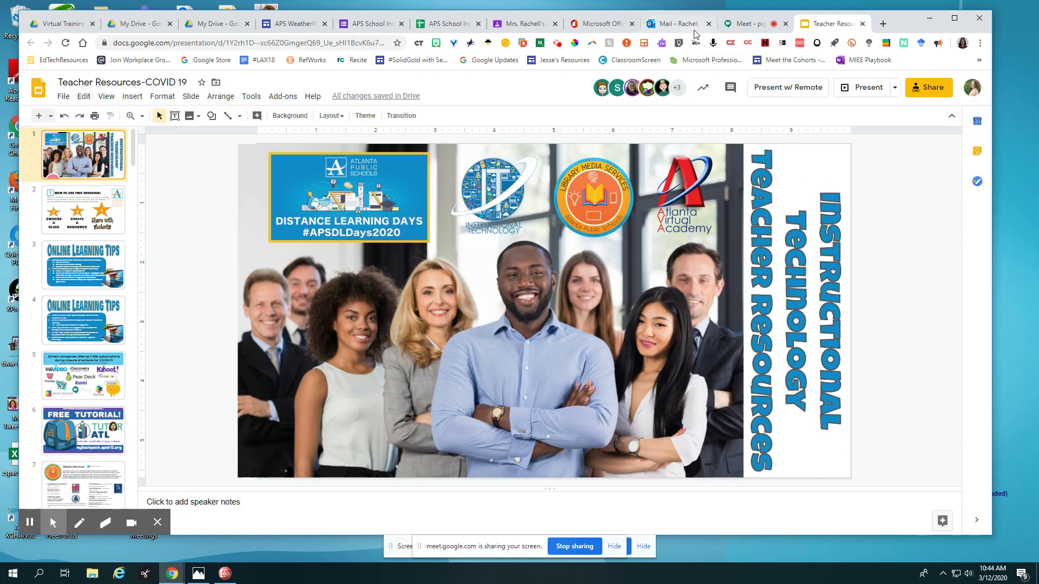
Step: Switch to the Office 365 tab and back to the slides, then return to Meet
left_click(602, 25)
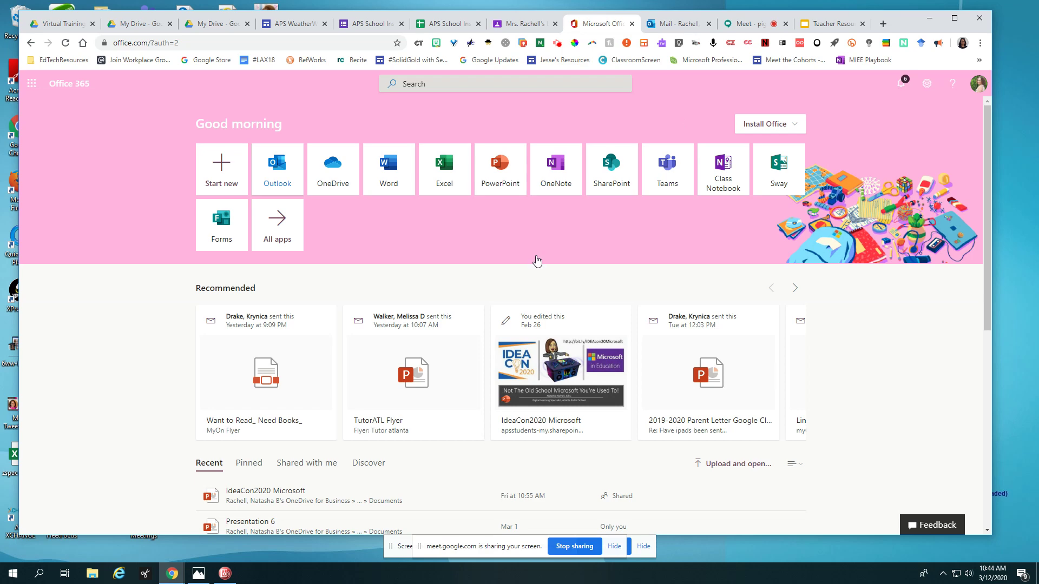
left_click(841, 28)
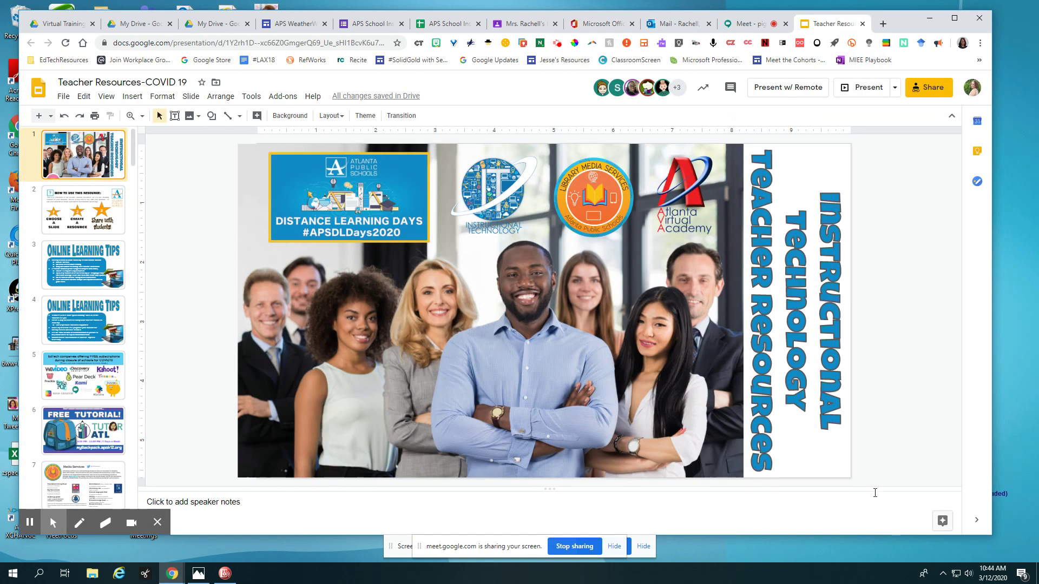
left_click(747, 24)
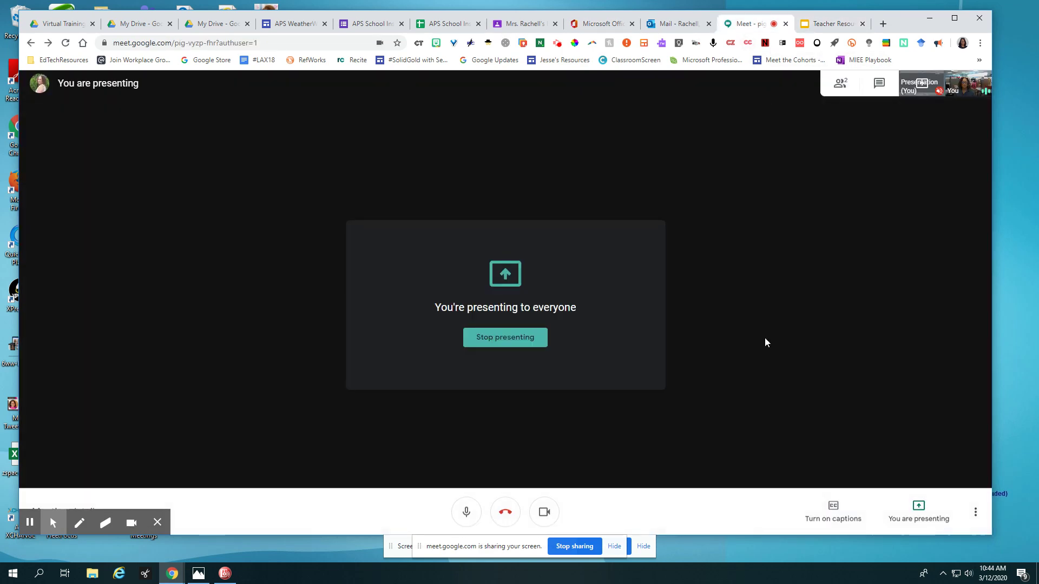
Step: Stop presenting the screen from the Meet tab
left_click(497, 344)
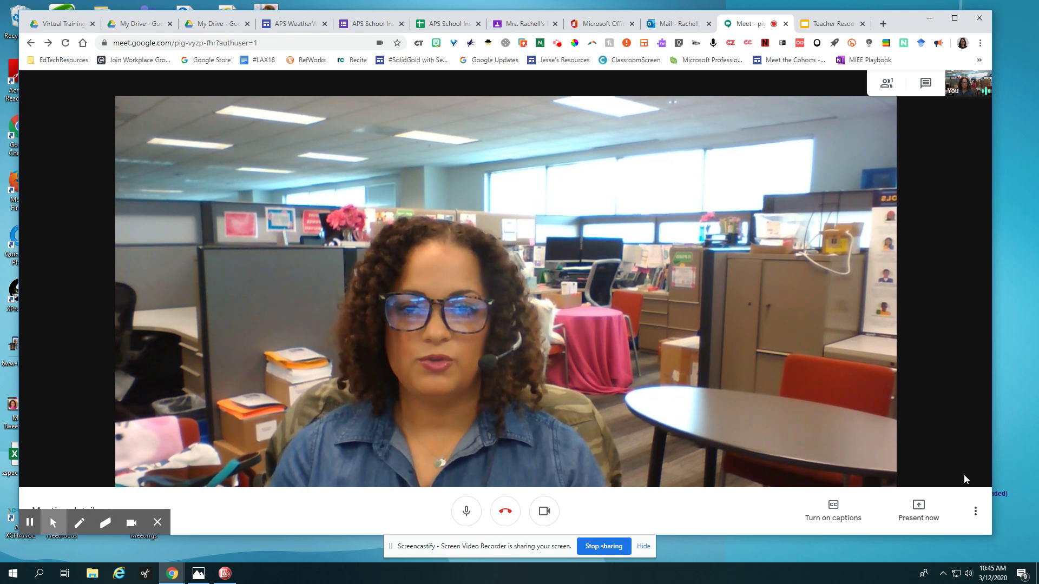
Step: Choose Record meeting from the three-dot menu and accept the consent notice
left_click(975, 513)
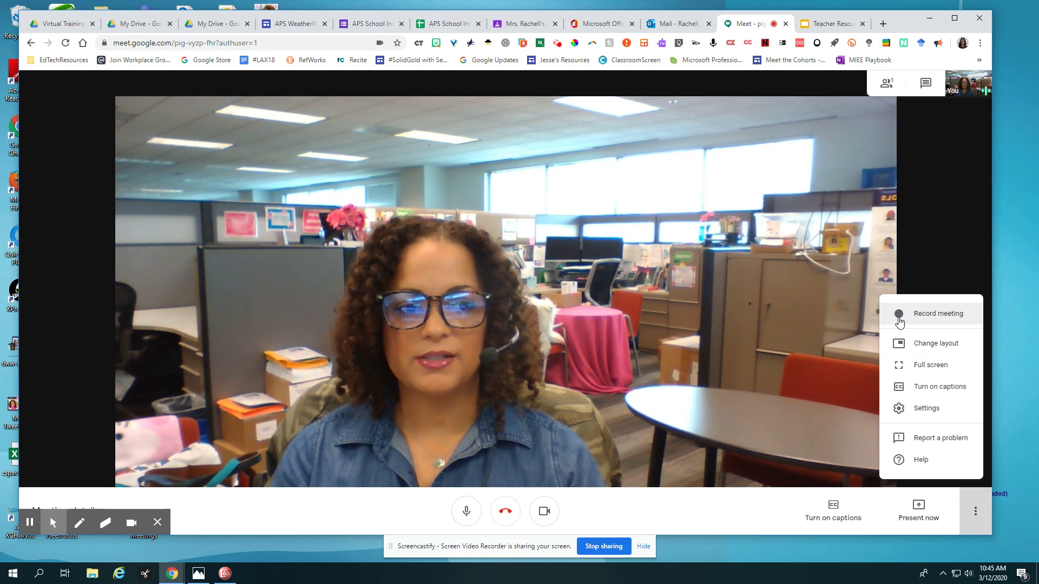
left_click(930, 317)
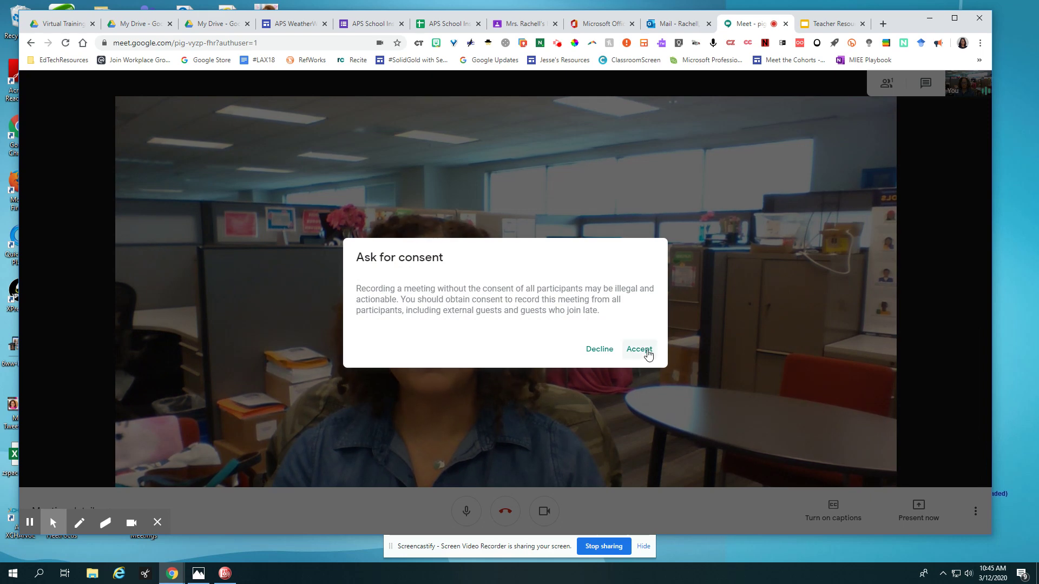
left_click(648, 351)
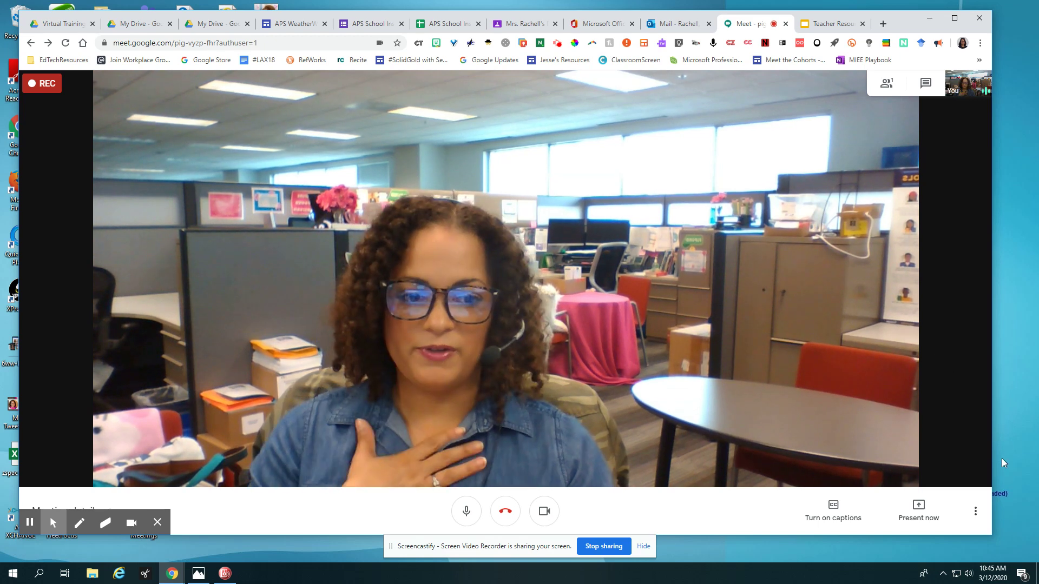
Step: End the meeting recording and view the Meet Recordings folder in My Drive
left_click(976, 513)
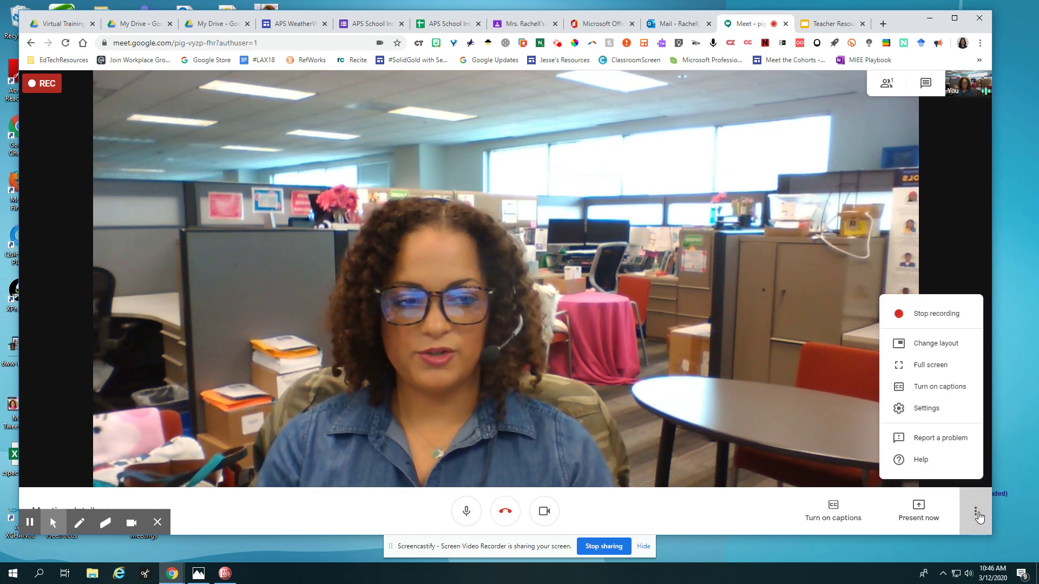
left_click(926, 317)
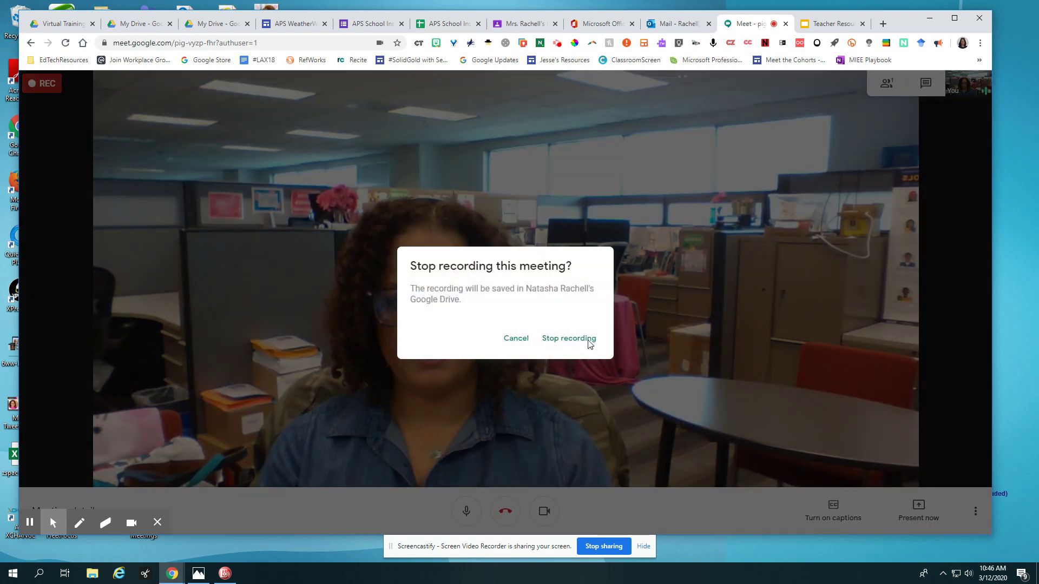
left_click(588, 342)
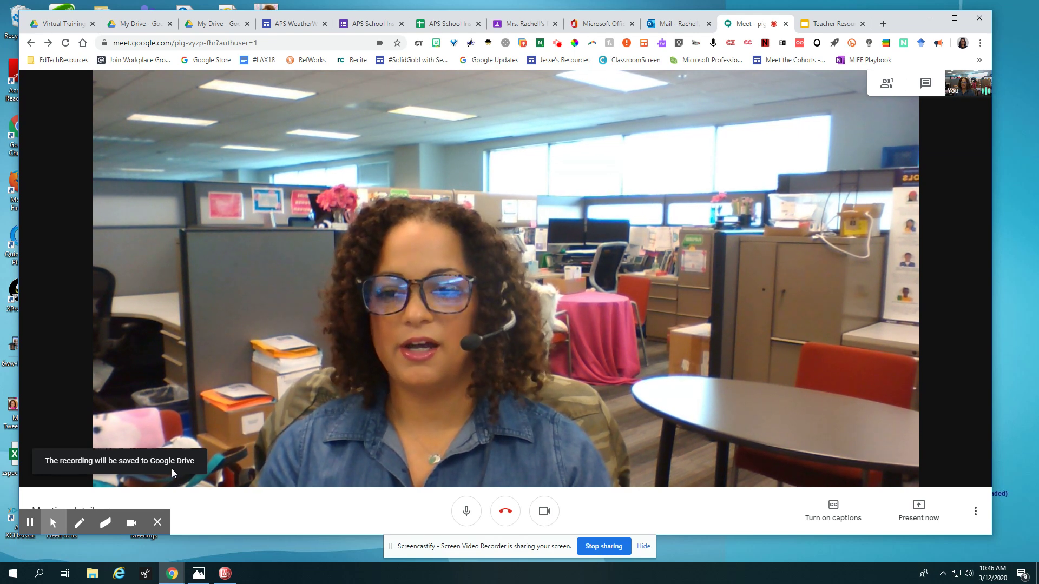
left_click(215, 23)
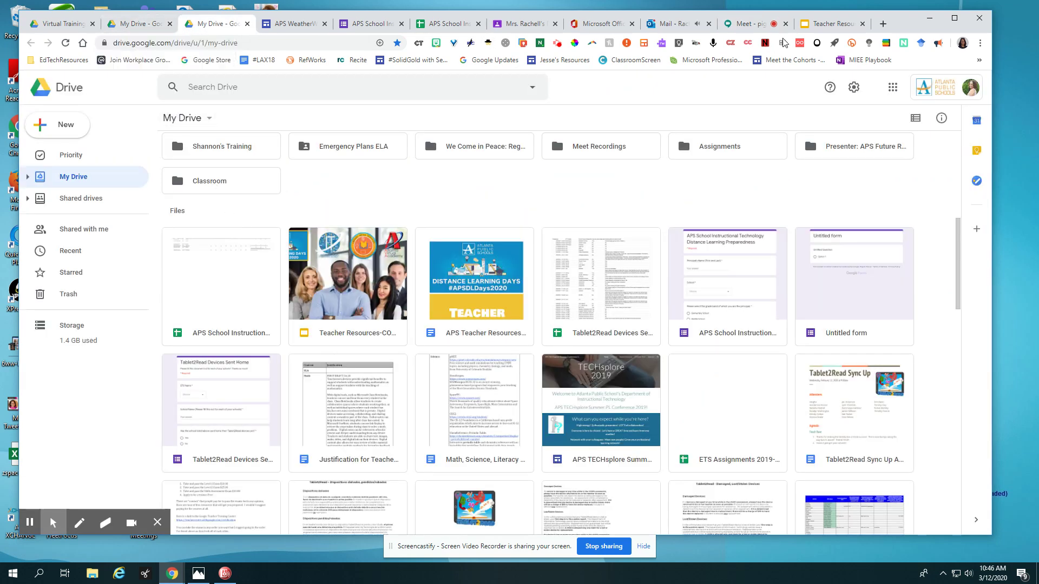
Step: Switch back to the live Meet call showing the camera video
left_click(751, 27)
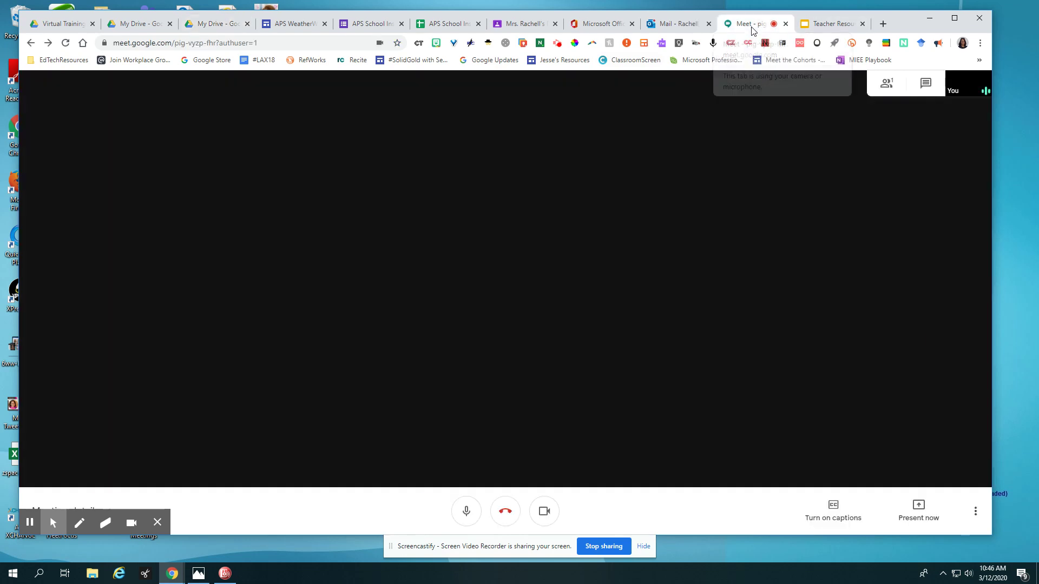